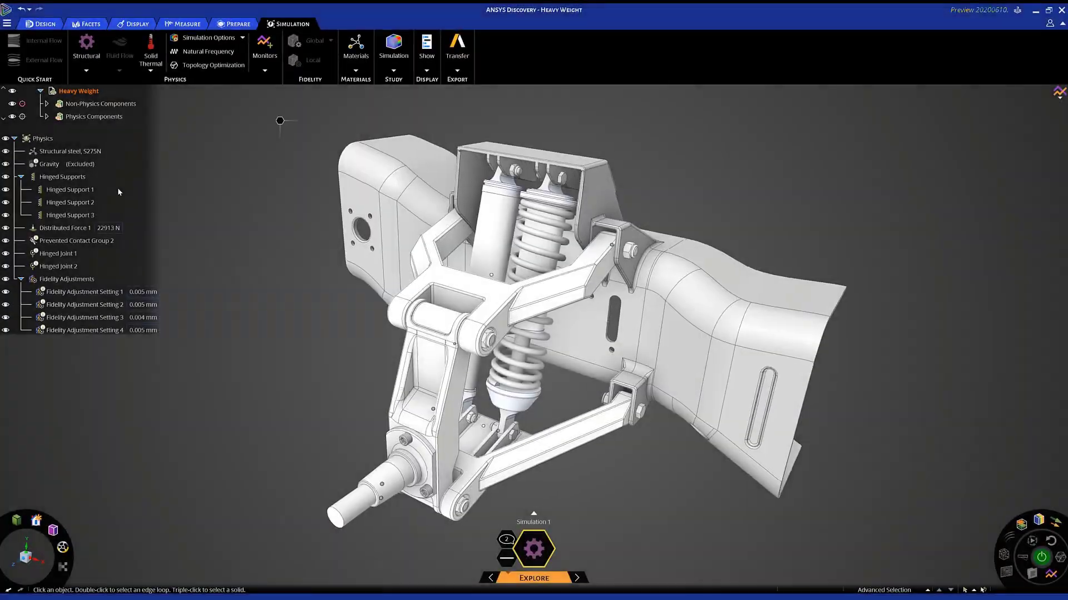
# - Insert the duct intake CAD geometry to begin the fluid flow study with a 0 Pa pressure outlet
pyautogui.click(84, 191)
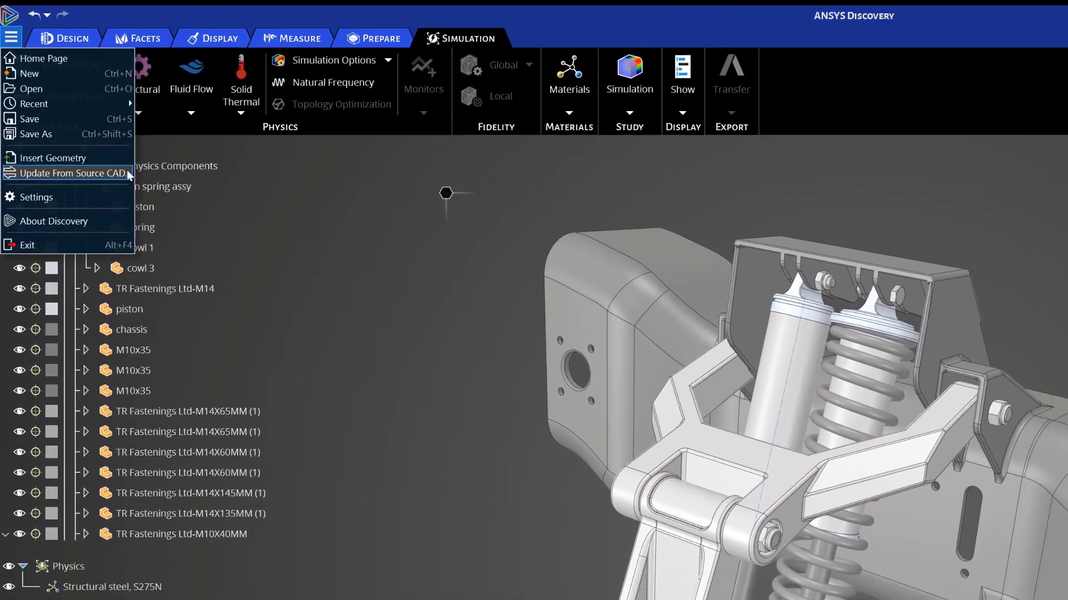
pyautogui.click(144, 181)
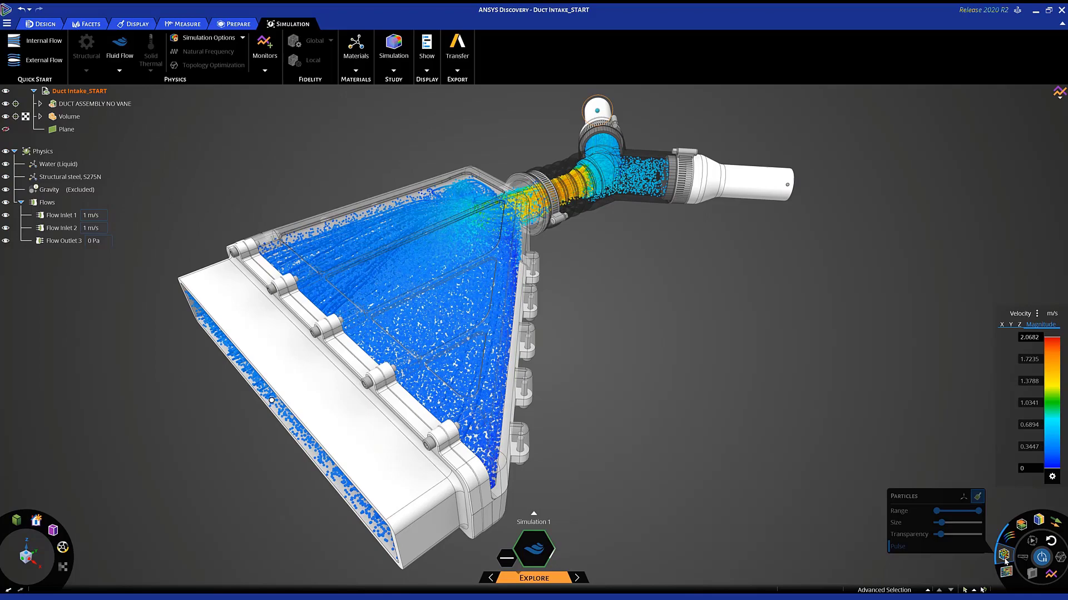
# - Show the water flow as streak lines and view the chamber swirl from above, then leave results
pyautogui.click(1005, 572)
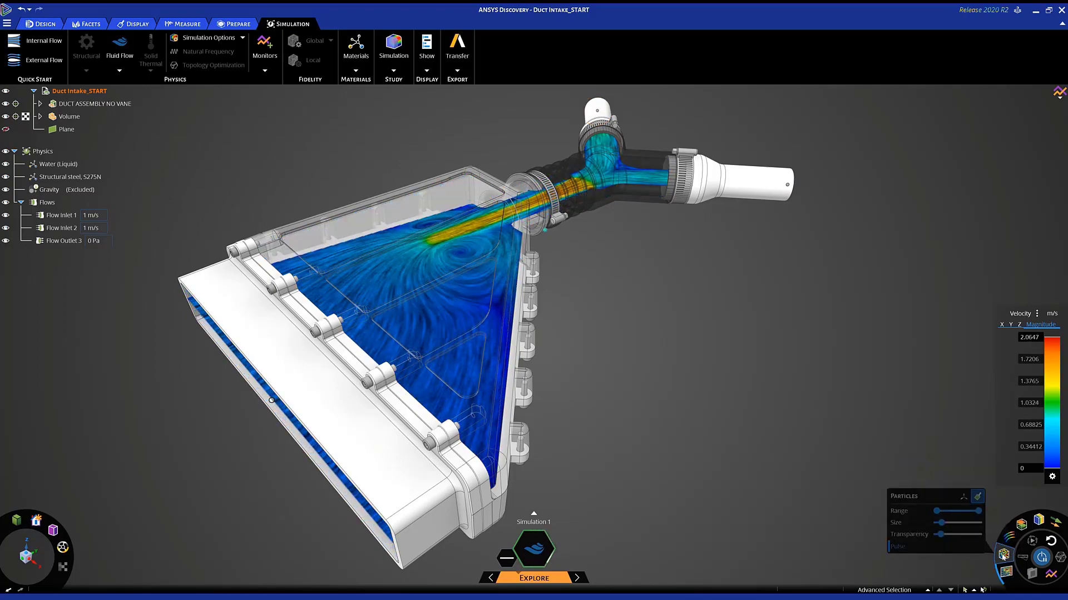
pyautogui.moveTo(1007, 541)
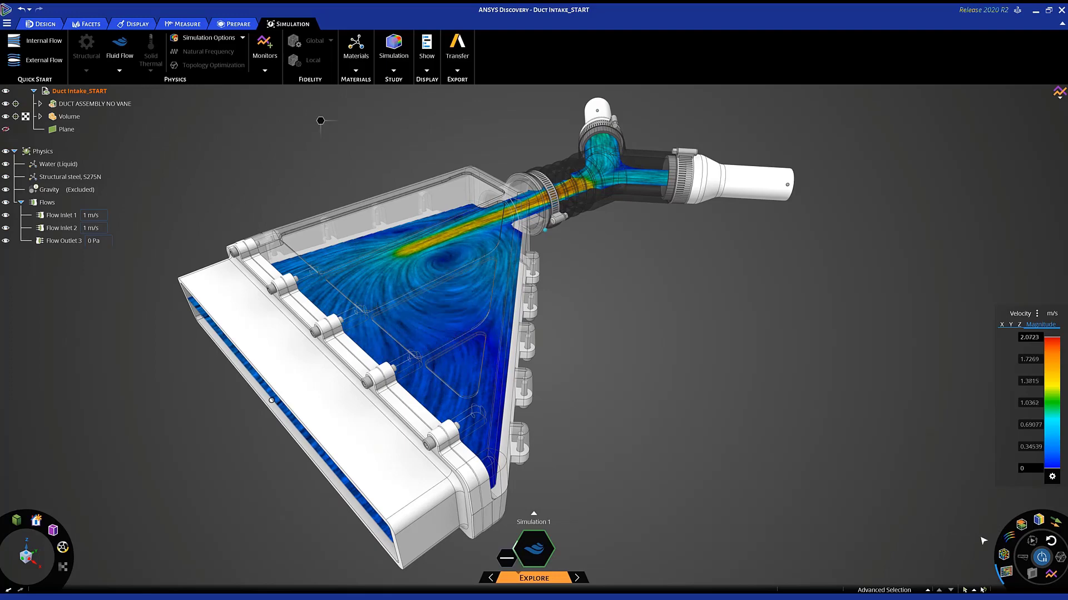
pyautogui.moveTo(320, 122); pyautogui.dragTo(338, 90, button='middle')
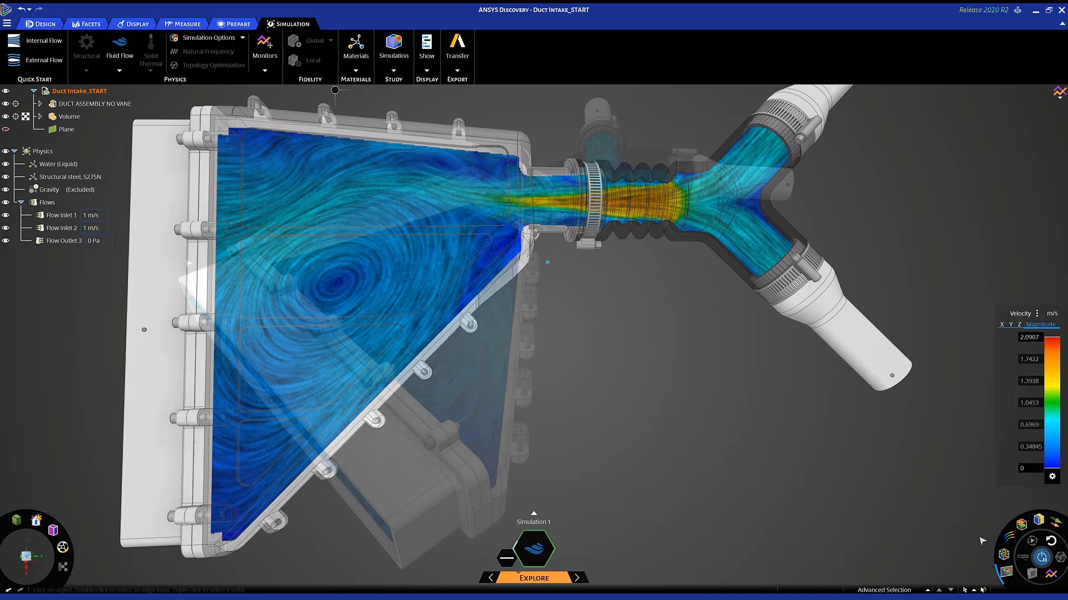
pyautogui.click(167, 489)
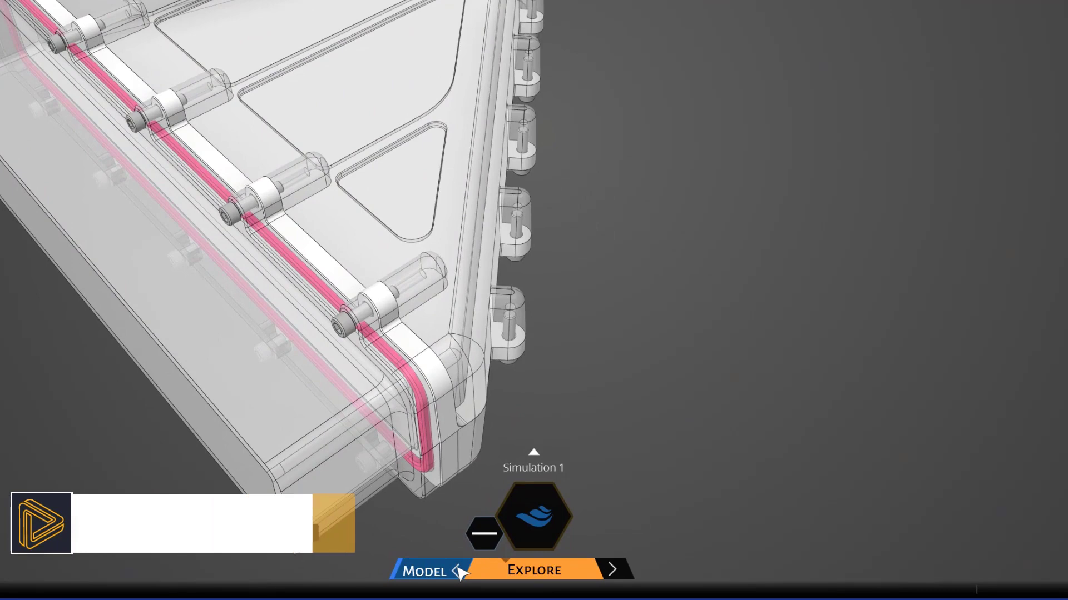
# - In Model mode plan view, sketch four spline curves and pull them into guide vanes
pyautogui.click(459, 573)
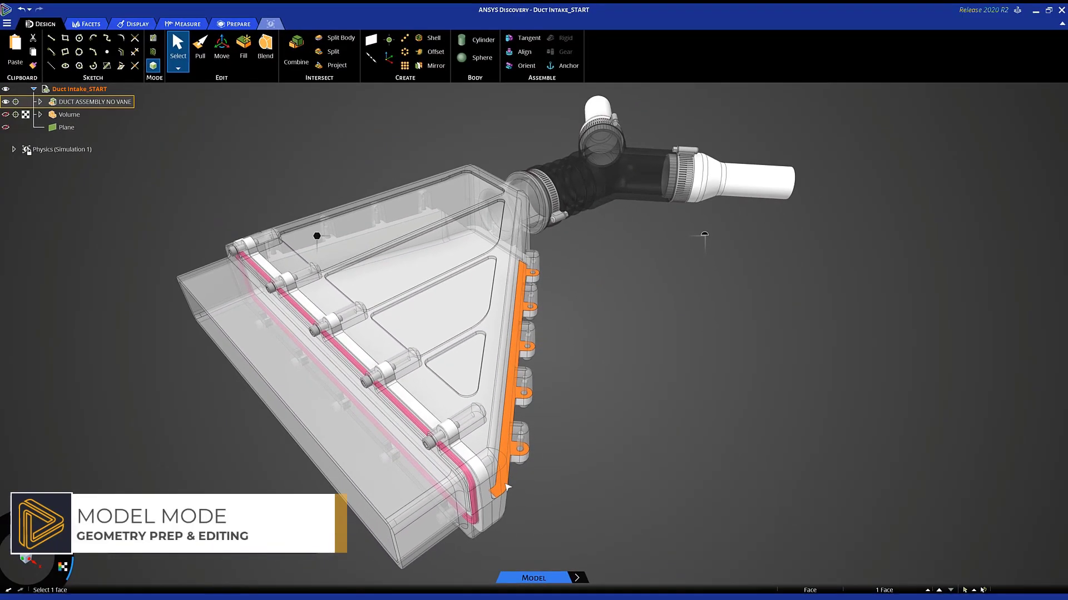
pyautogui.press('v')
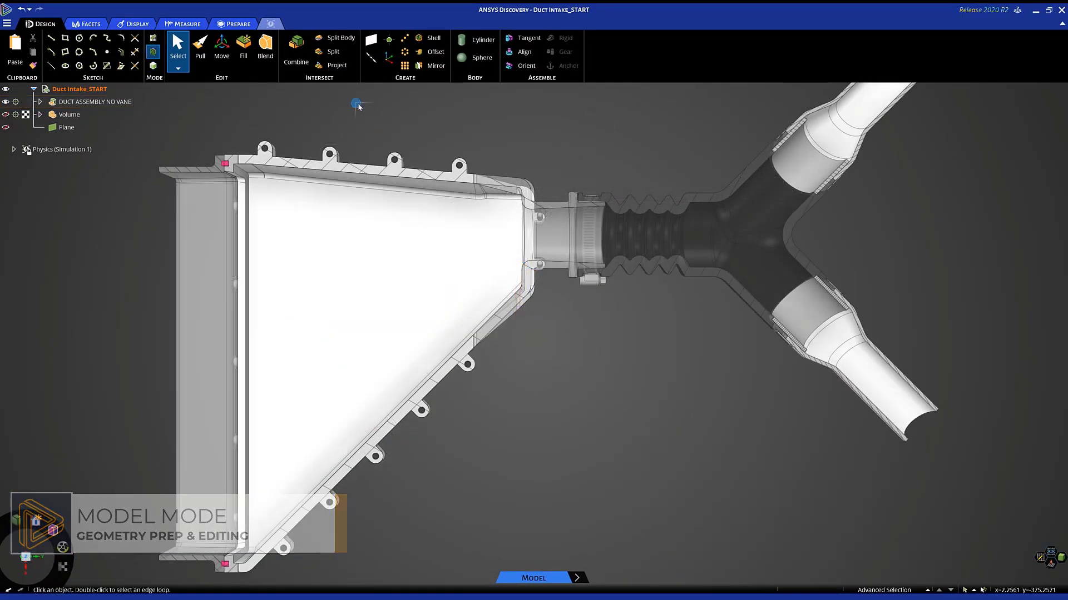
pyautogui.rightClick(356, 104)
pyautogui.click(428, 156)
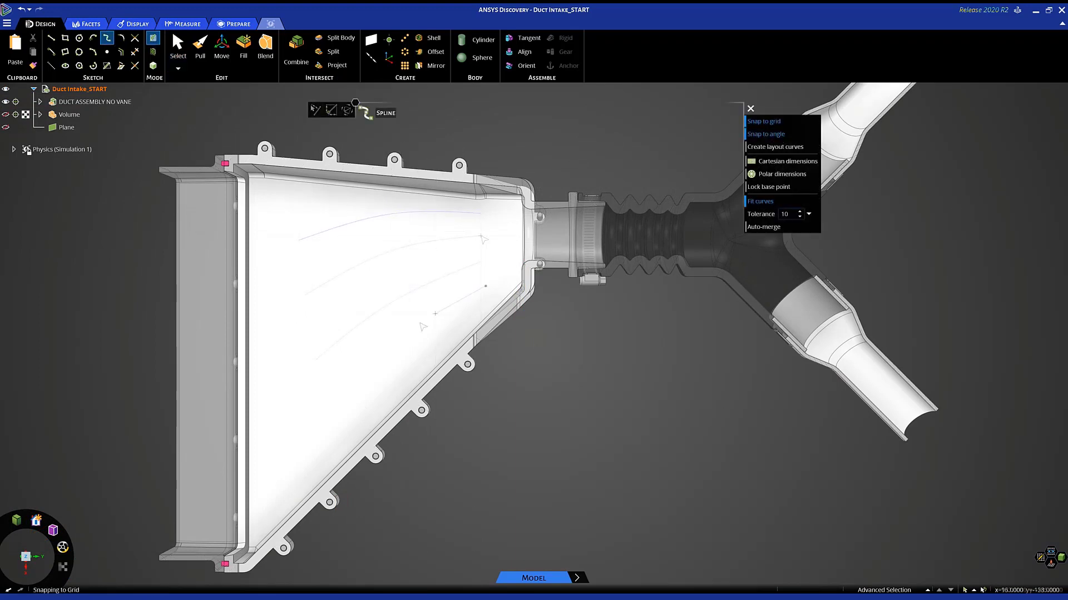
pyautogui.press('p')
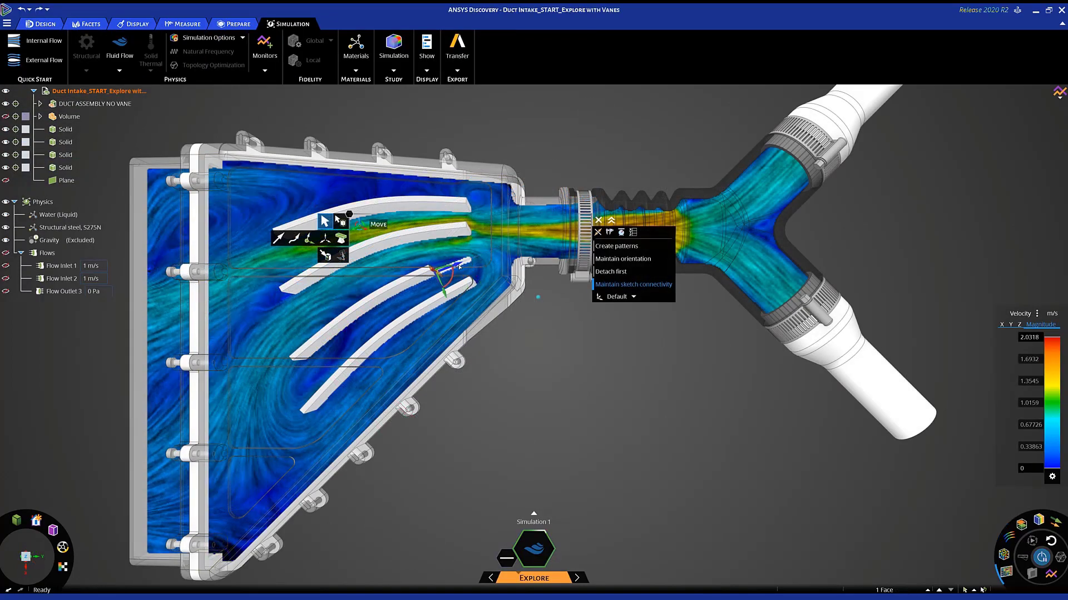
# - Select the bottom guide vane and move it to a new position in the chamber
pyautogui.click(336, 282)
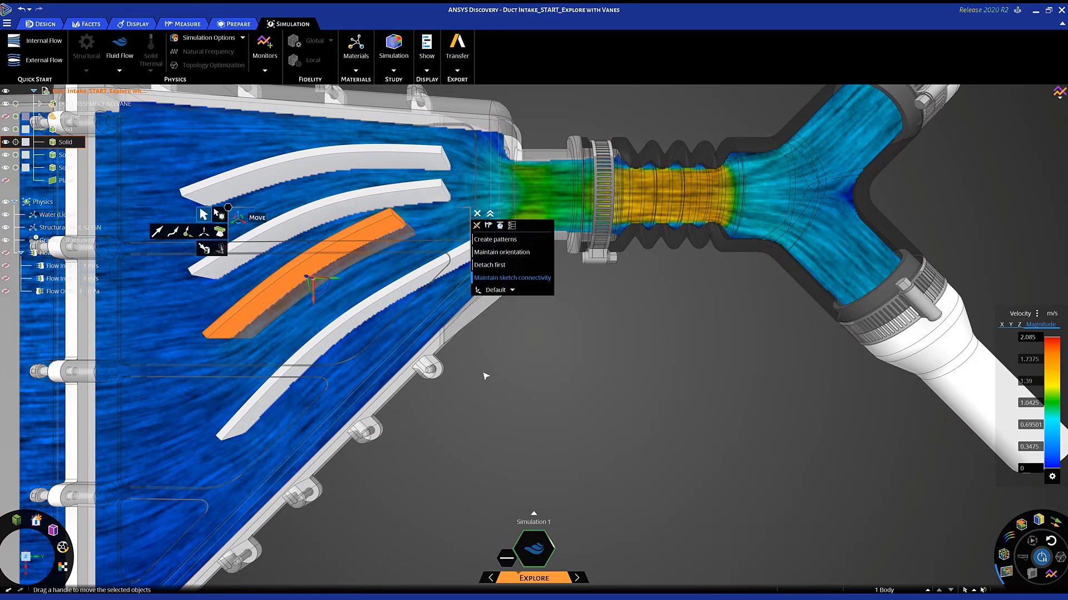
pyautogui.click(485, 375)
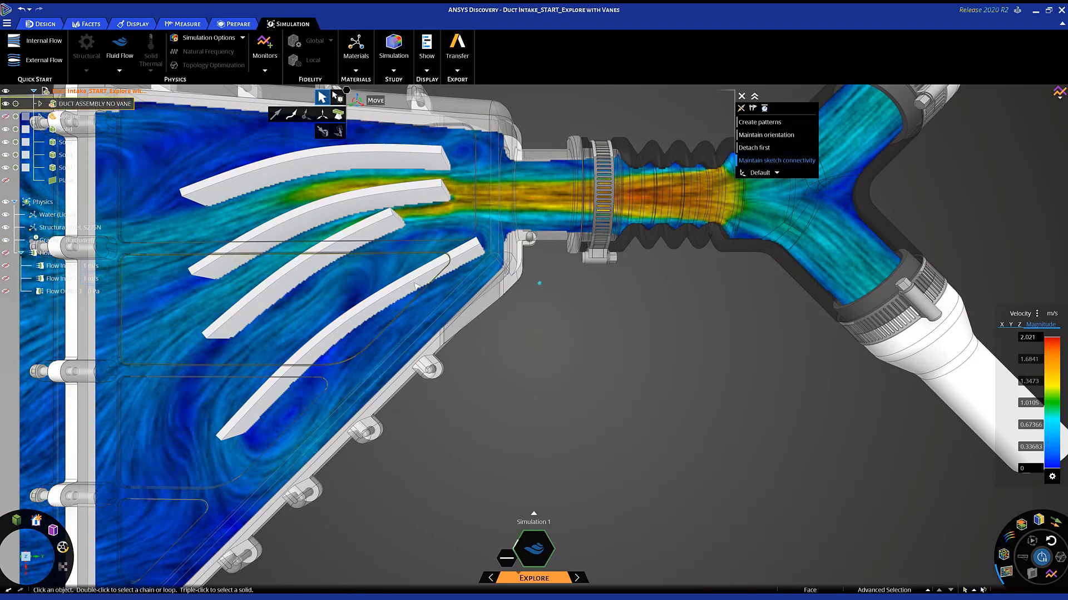
pyautogui.doubleClick(379, 338)
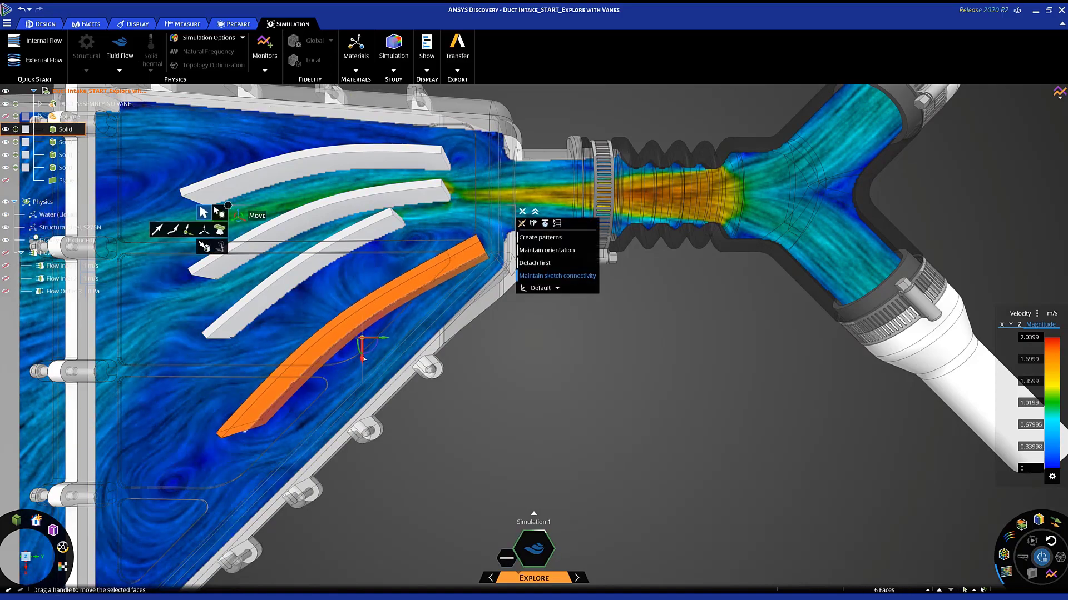
pyautogui.moveTo(366, 344); pyautogui.dragTo(371, 339)
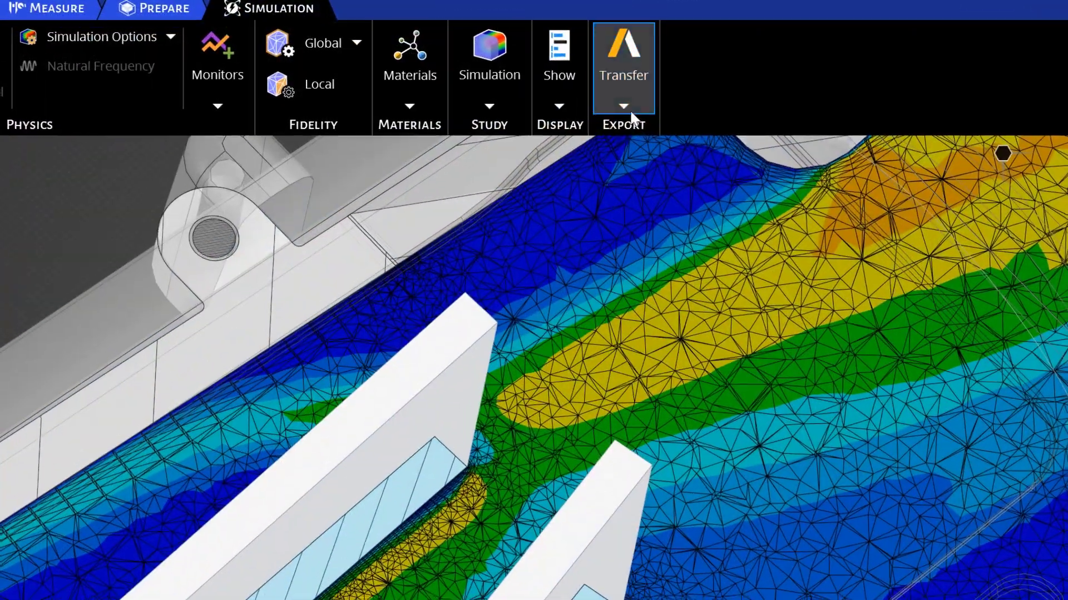
# - Transfer the vaned duct model to Fluent 2020 R2
pyautogui.click(458, 67)
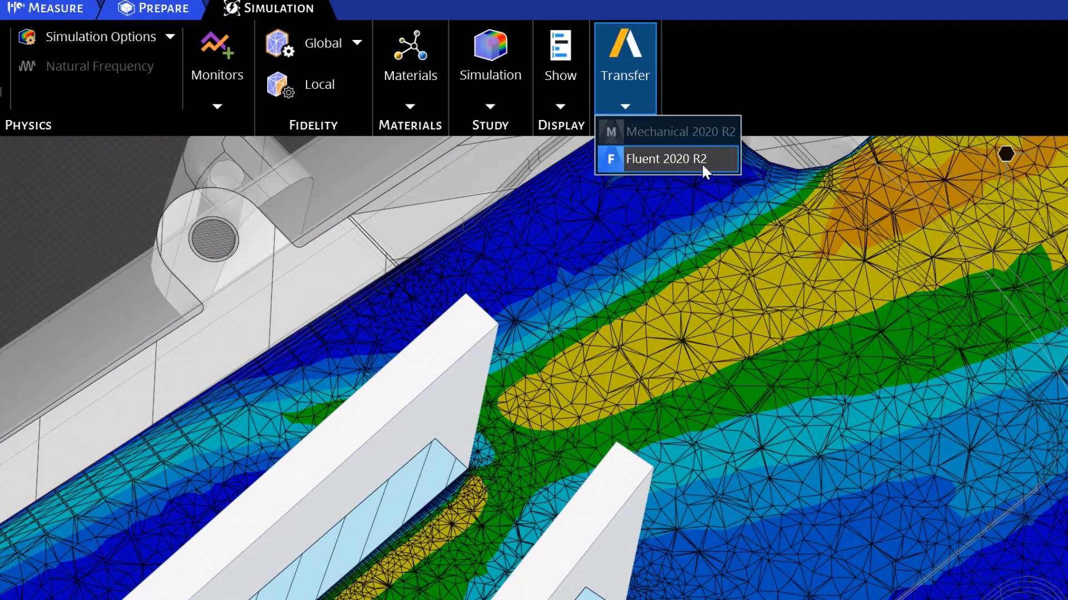
pyautogui.click(710, 163)
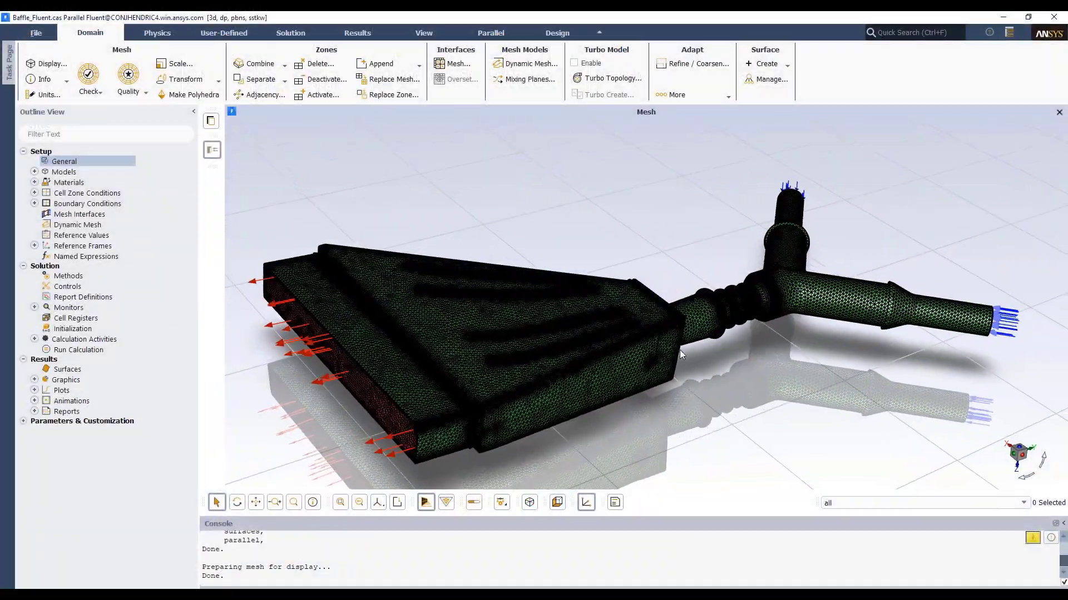
# - Tilt the Fluent mesh view to examine the duct mesh from a higher angle
pyautogui.moveTo(699, 357)
pyautogui.mouseDown()
pyautogui.moveTo(688, 405)
pyautogui.moveTo(665, 408)
pyautogui.mouseUp()
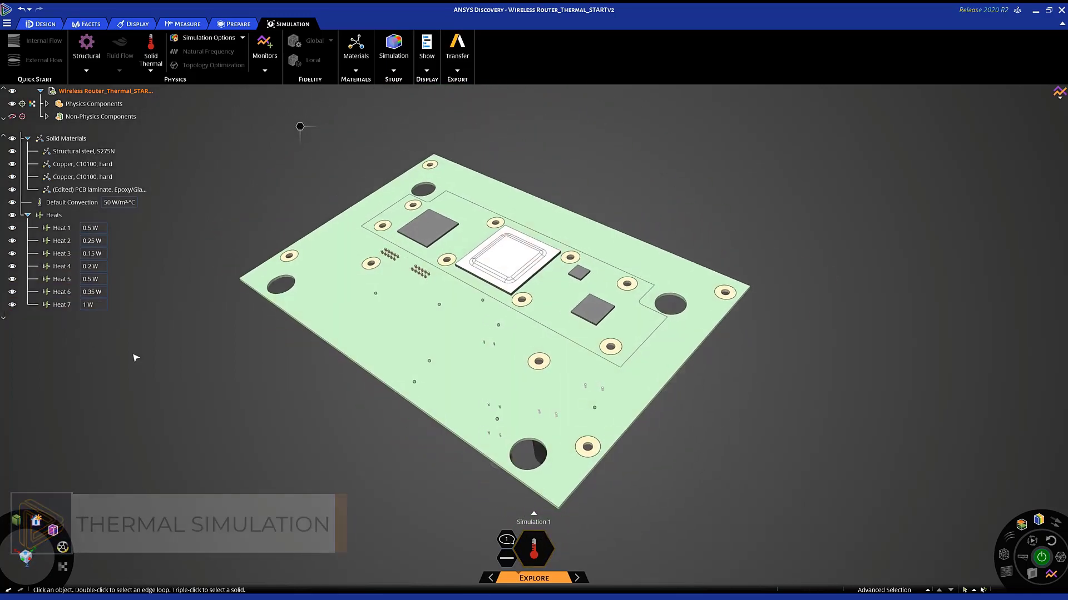
# - Apply a 30 W heat load to the CPU chip face
pyautogui.click(540, 238)
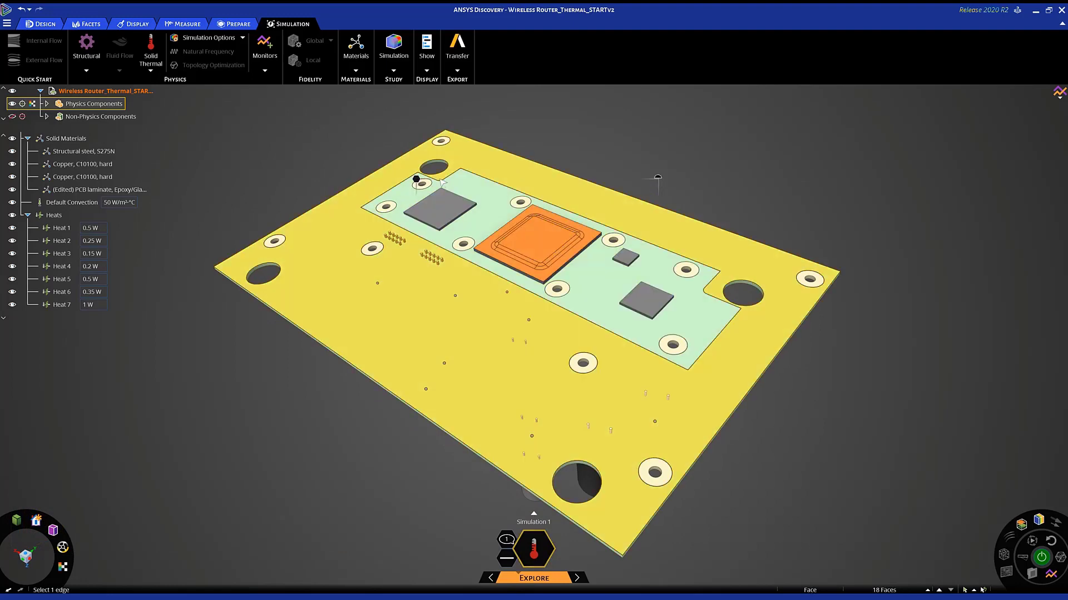
pyautogui.press('Escape')
pyautogui.click(496, 181)
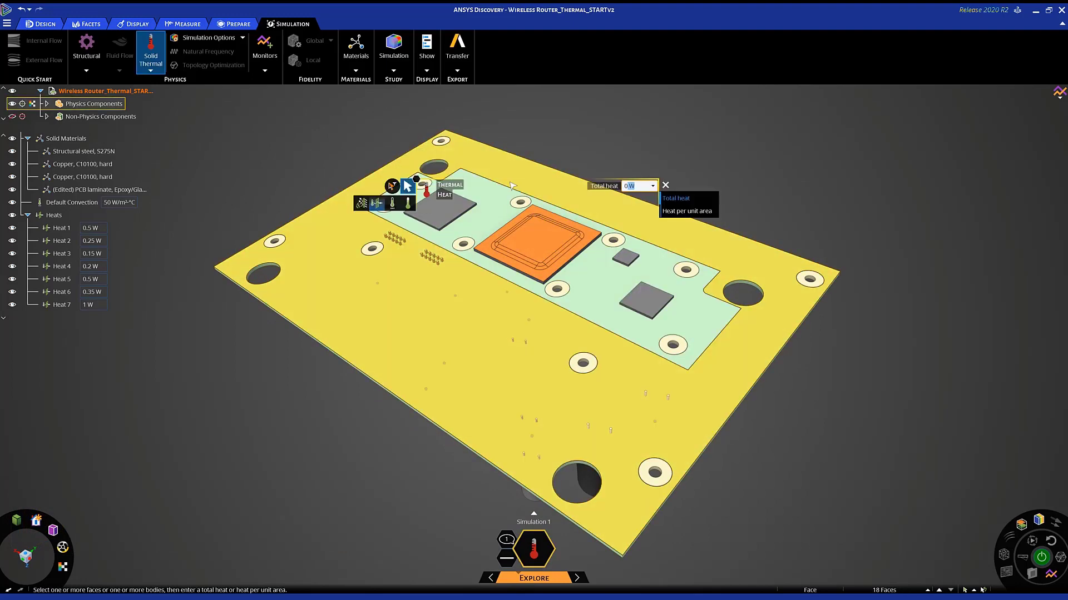
pyautogui.write('3')
pyautogui.press('Return')
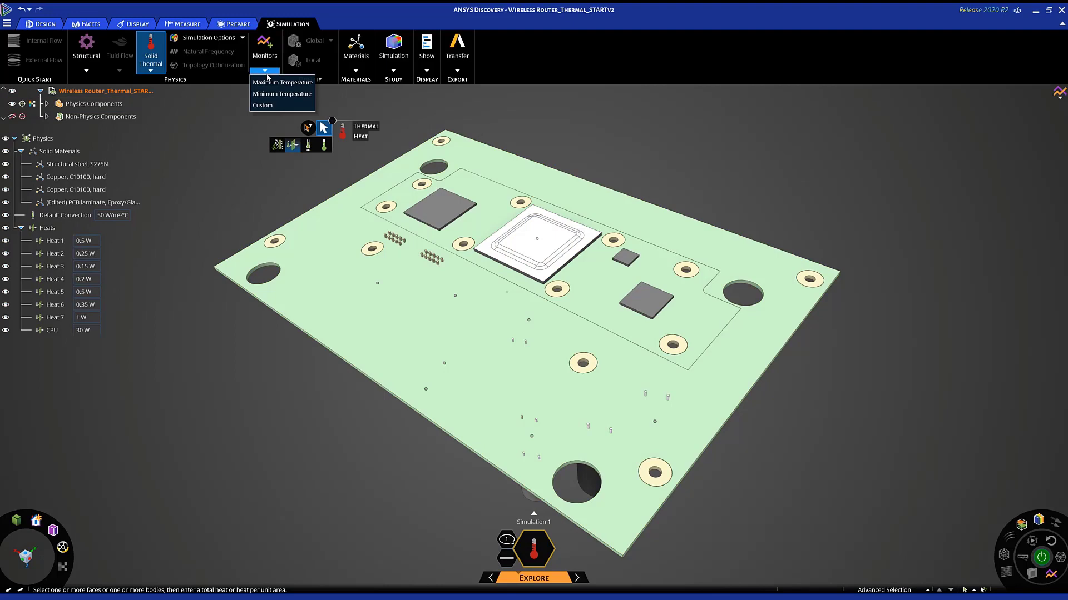
# - Add a maximum-temperature monitor on the CPU chip face
pyautogui.click(274, 92)
pyautogui.click(538, 239)
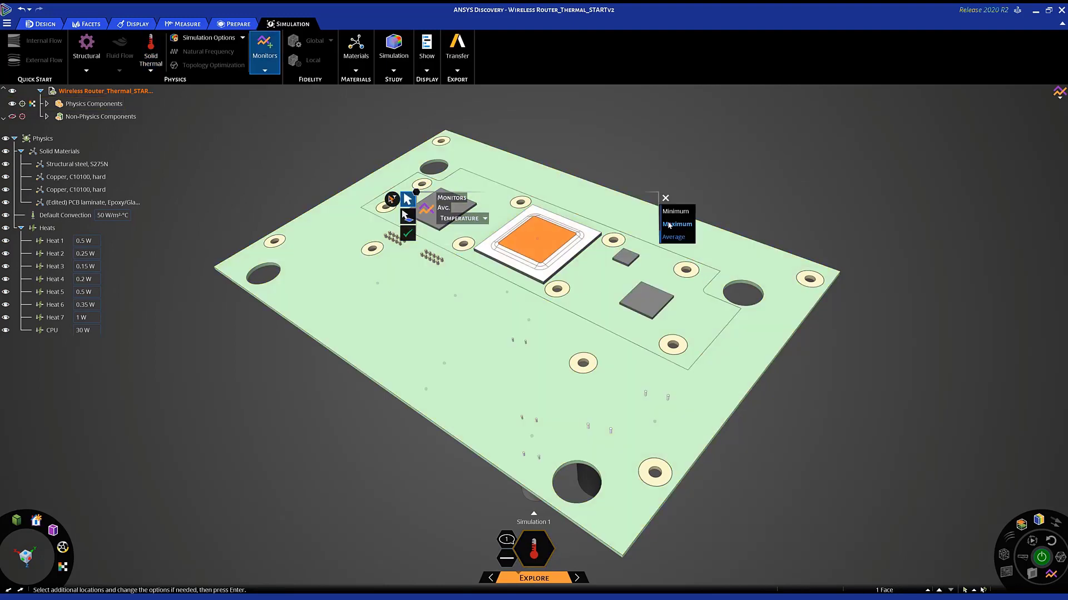
pyautogui.click(668, 225)
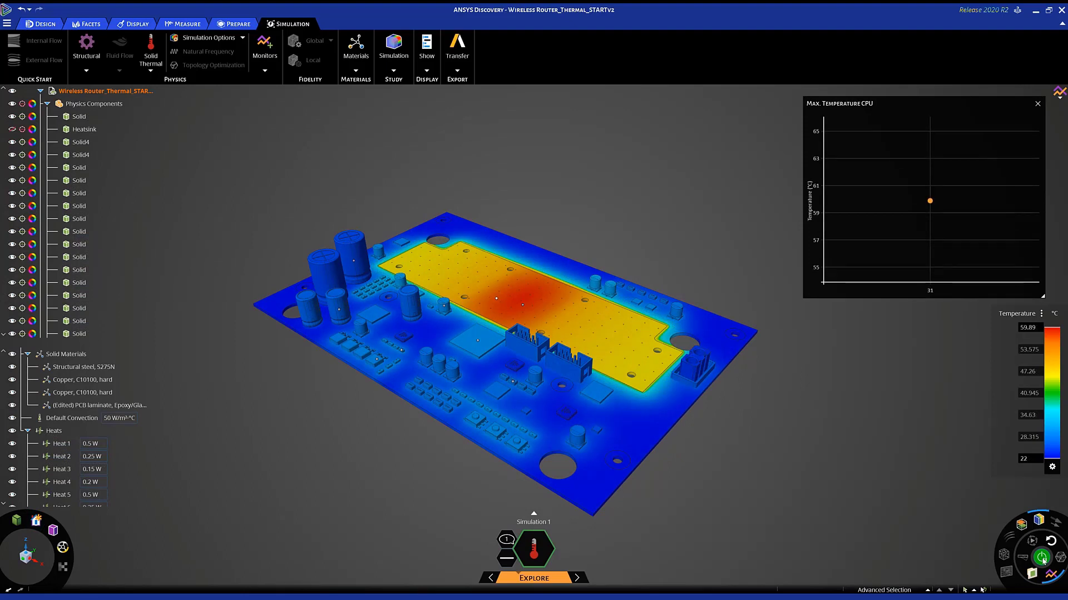
# - Lower the default convection value to 5 W/m²·°C
pyautogui.press('BackSpace')
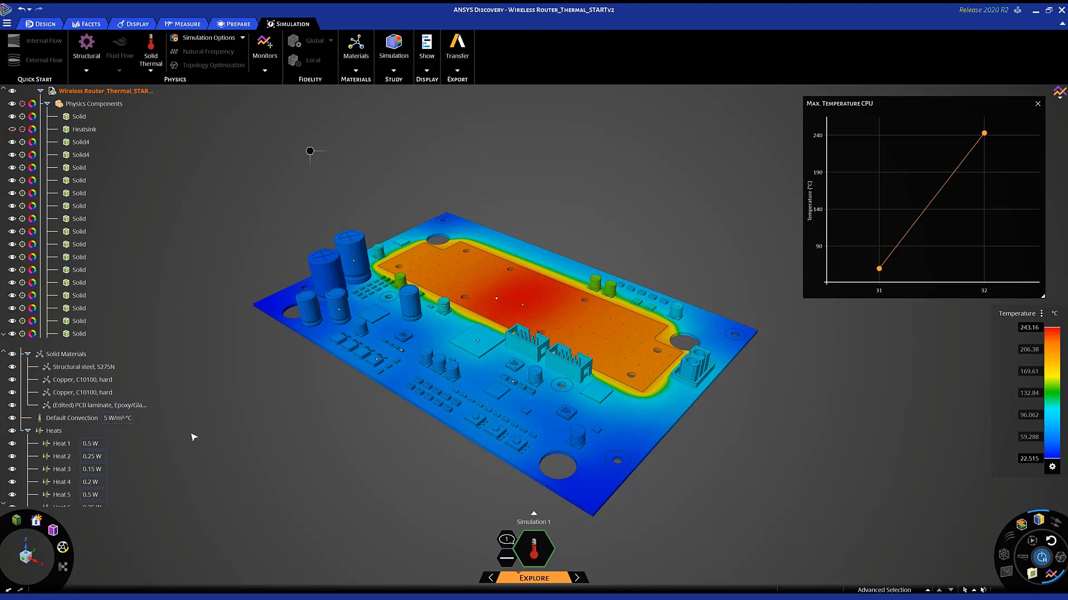
# - Show the heatsink and assign it the Aluminum, 1080, O material
pyautogui.click(12, 129)
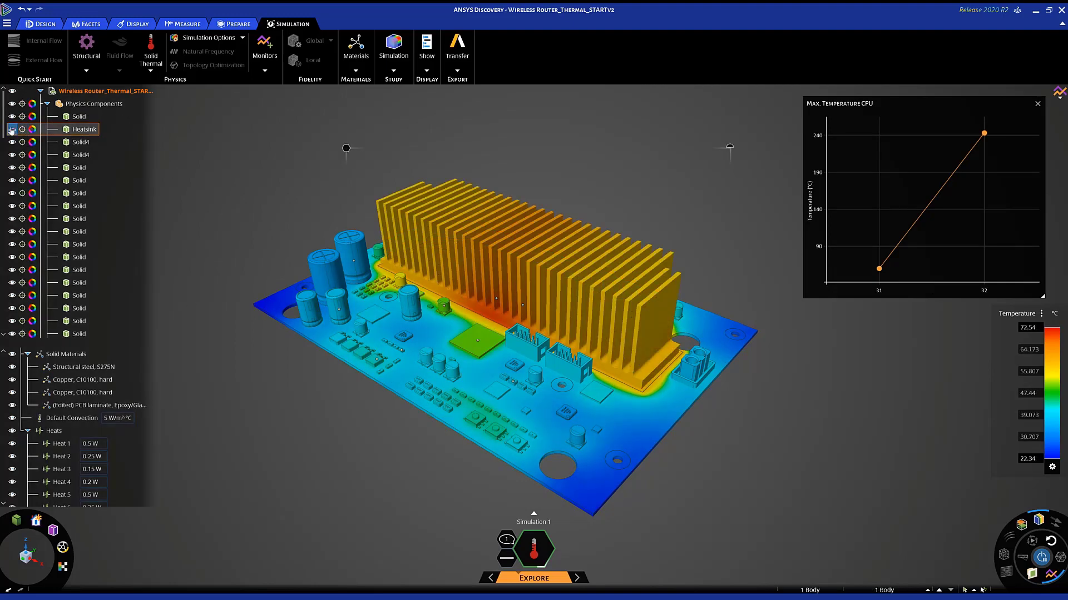
pyautogui.rightClick(346, 150)
pyautogui.click(266, 283)
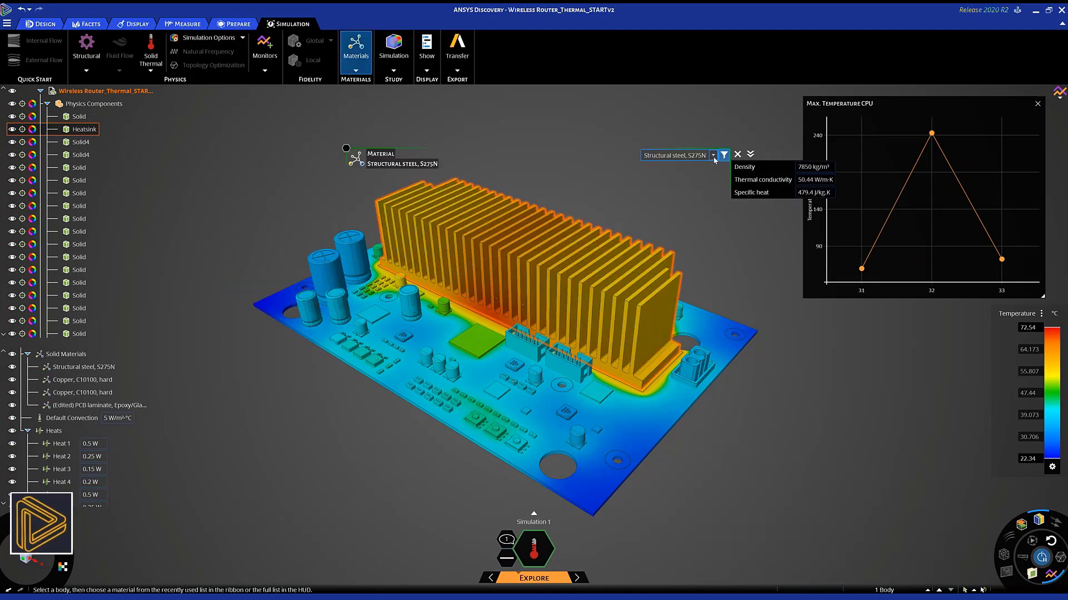
pyautogui.click(827, 62)
pyautogui.scroll(-5, 927, 104)
pyautogui.scroll(-5, 927, 109)
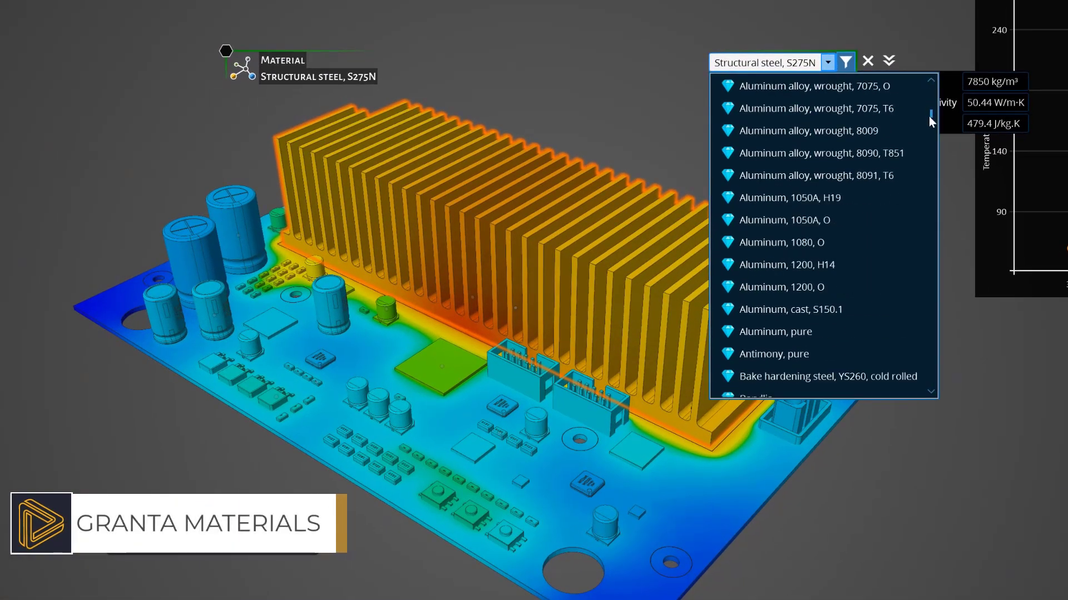
pyautogui.scroll(-2, 928, 118)
pyautogui.scroll(-5, 929, 125)
pyautogui.scroll(6, 928, 146)
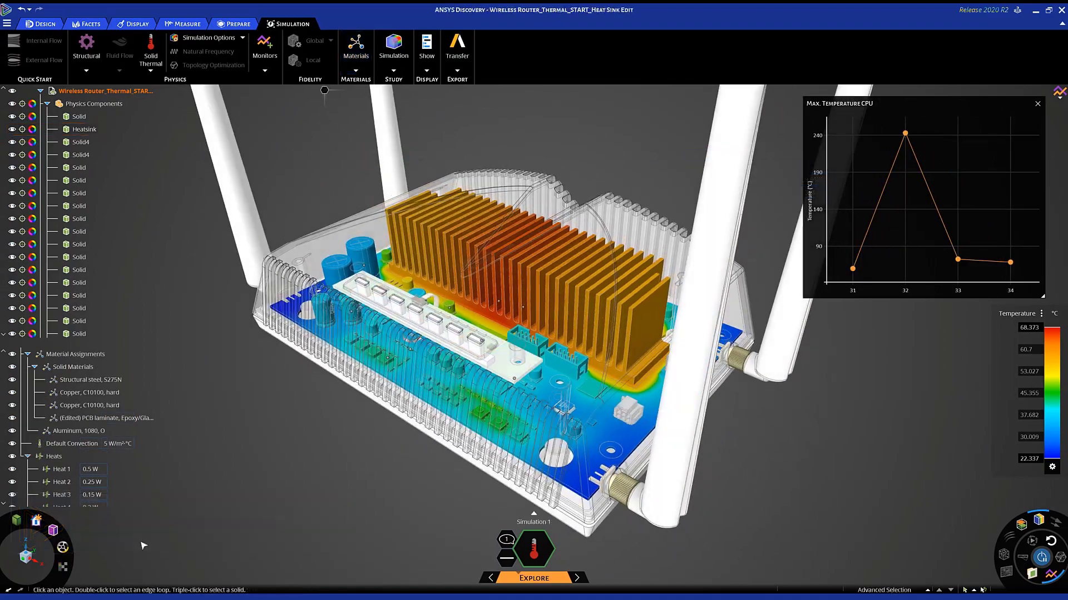
# - Shift the heatsink fins with the Move tool while the CPU max temperature stays low
pyautogui.click(32, 559)
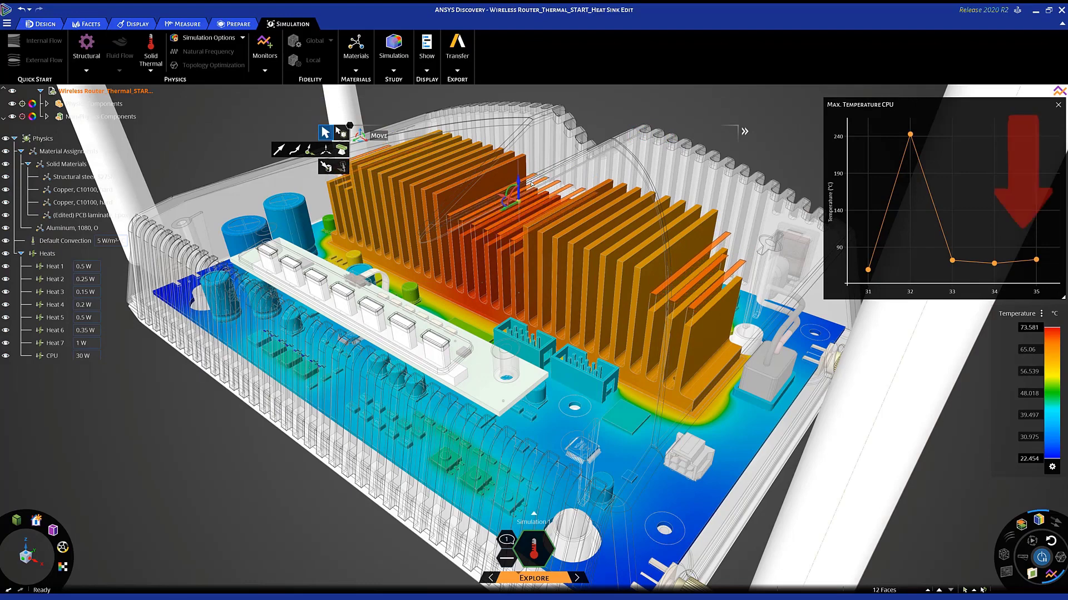
pyautogui.click(744, 114)
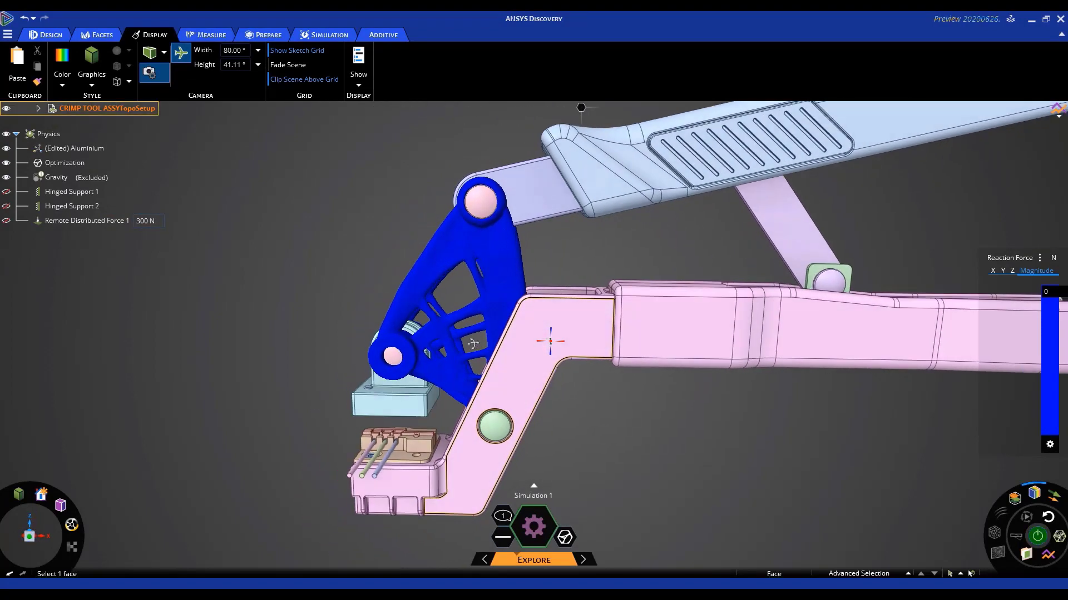
# - Orbit the crimp tool to inspect the topology-optimized aluminium link
pyautogui.moveTo(551, 342); pyautogui.dragTo(550, 362, button='middle')
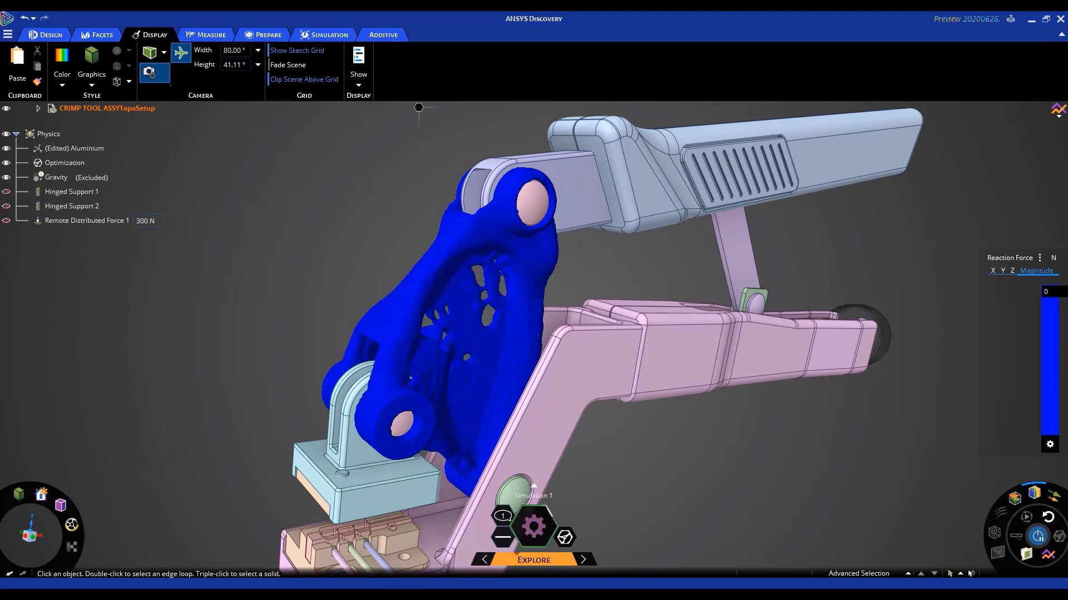
pyautogui.scroll(2, 587, 381)
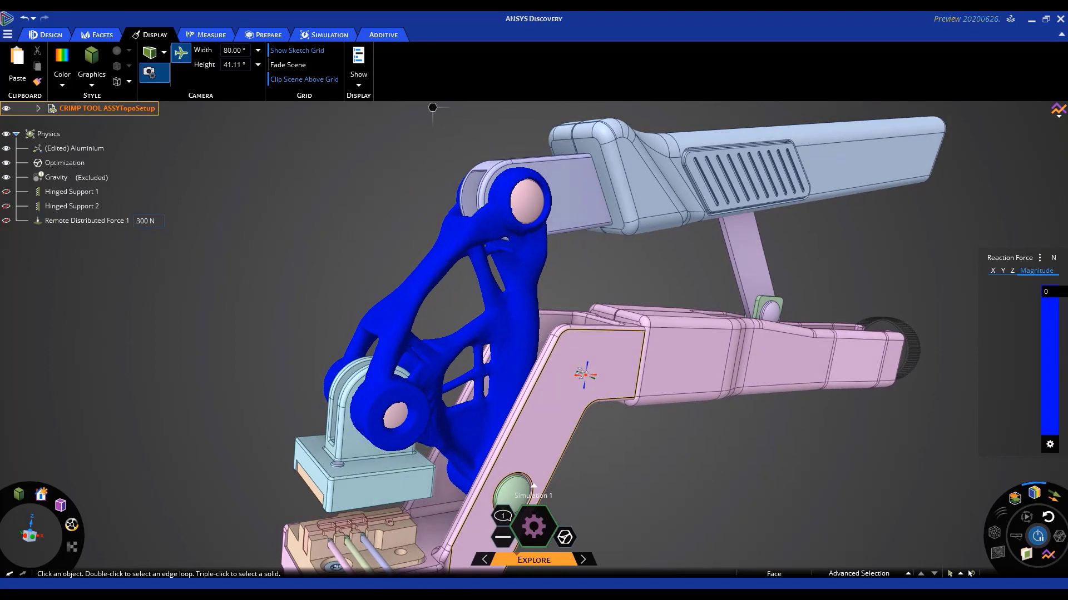
pyautogui.scroll(2, 584, 375)
pyautogui.scroll(3, 585, 375)
pyautogui.scroll(2, 584, 376)
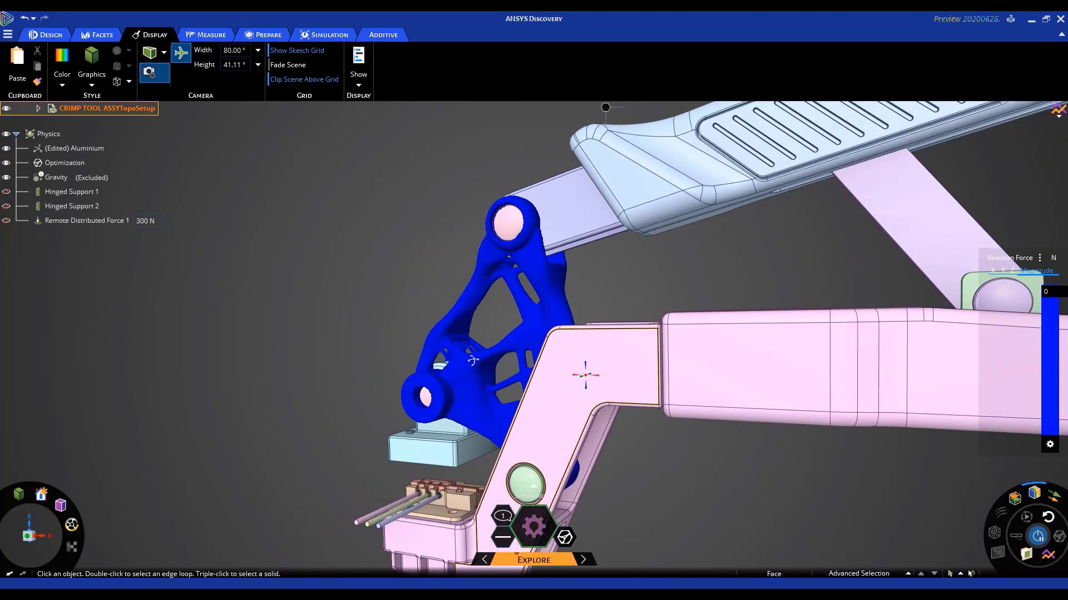